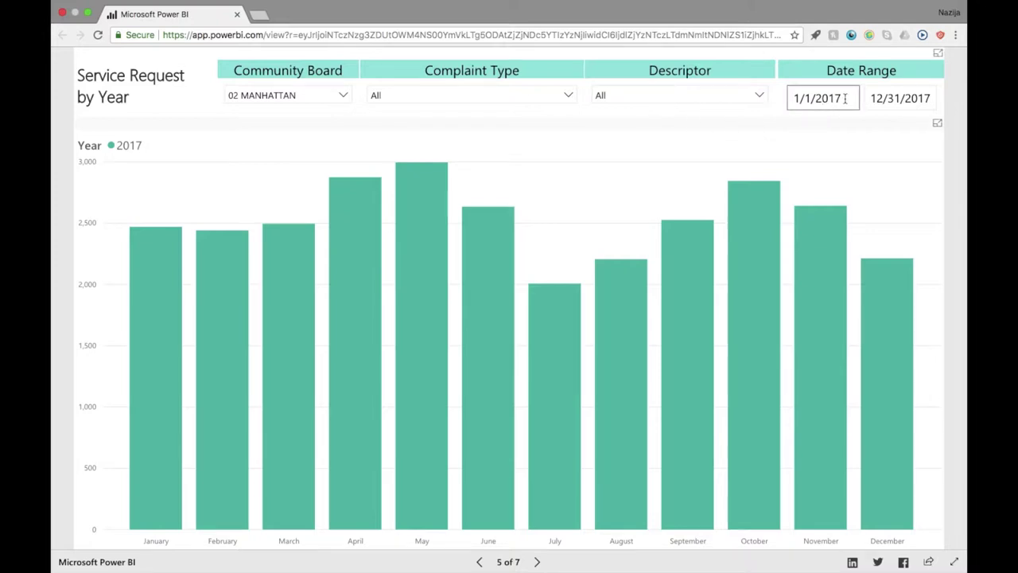
Step: Change the Date Range slicer to run from 1/1/2010 to 12/31/2018
{"action": "left_click", "coordinate": [846, 98]}
{"action": "left_click", "coordinate": [844, 97]}
{"action": "key", "text": "BackSpace"}
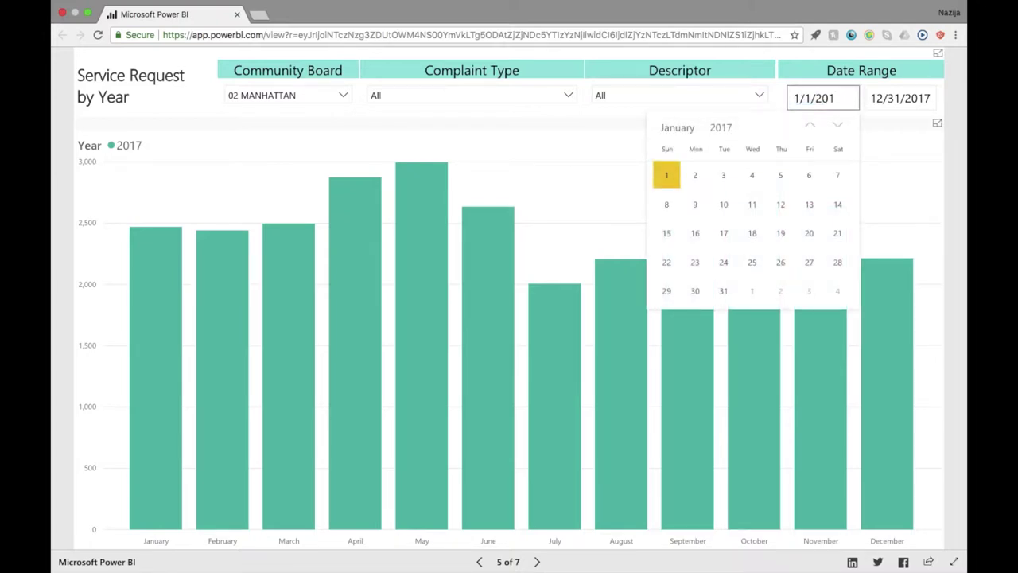
{"action": "type", "text": "0"}
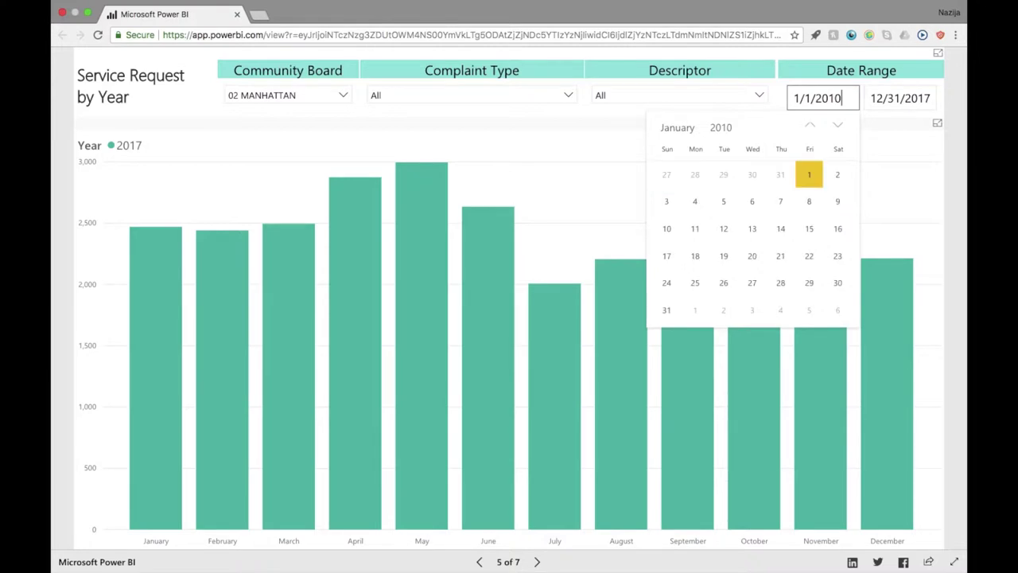
{"action": "left_click", "coordinate": [919, 97]}
{"action": "left_click", "coordinate": [919, 97]}
{"action": "key", "text": "BackSpace"}
{"action": "type", "text": "8"}
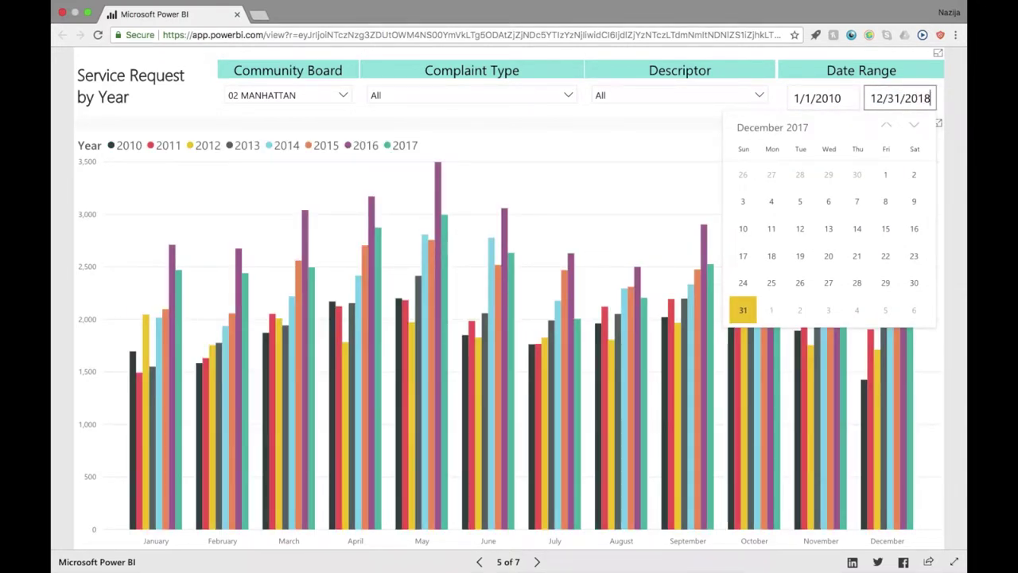
{"action": "key", "text": "Return"}
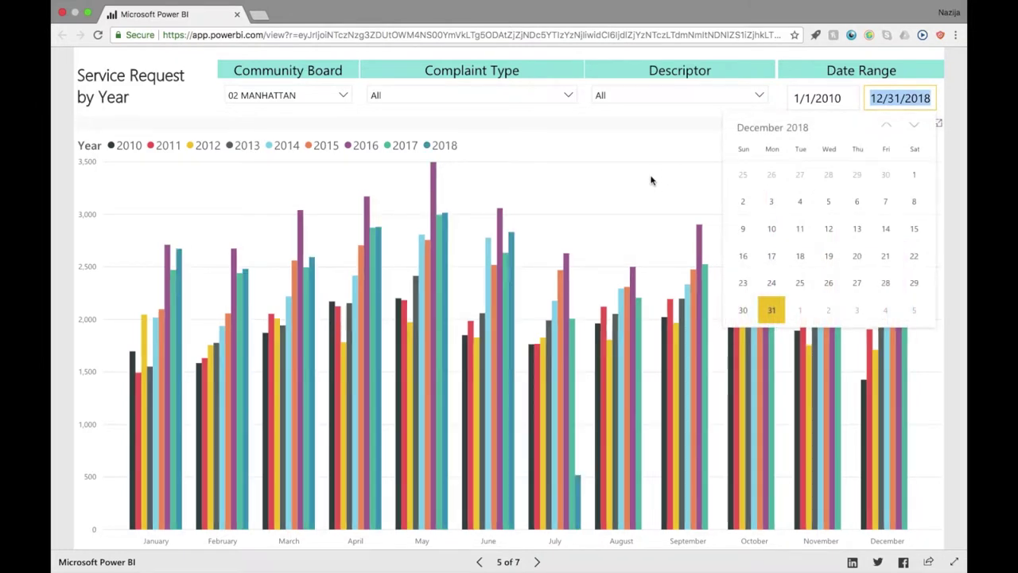
{"action": "left_click", "coordinate": [617, 185]}
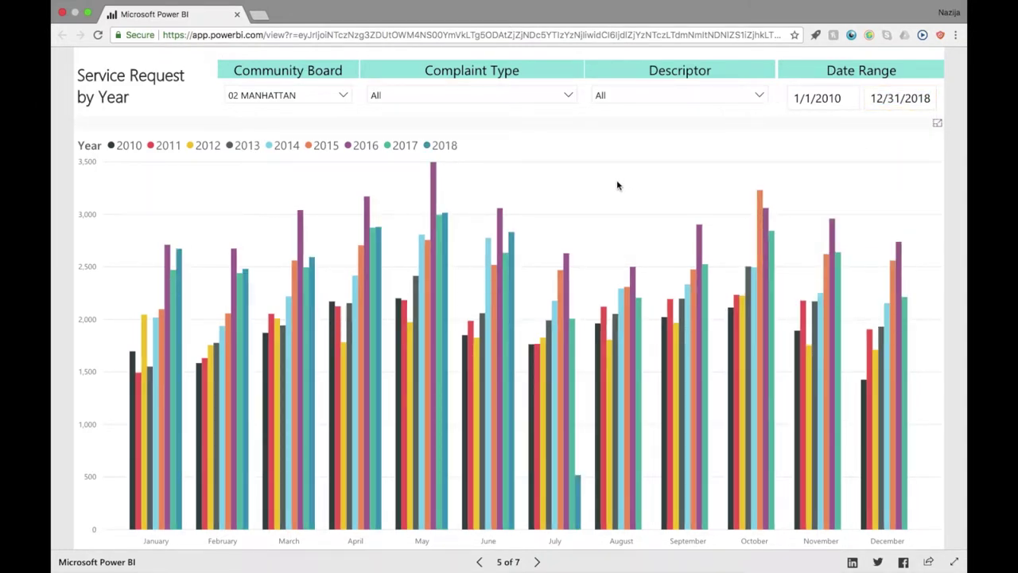
Step: Filter Complaint Type to HEATING and Descriptor to HEAT
{"action": "left_click", "coordinate": [565, 96]}
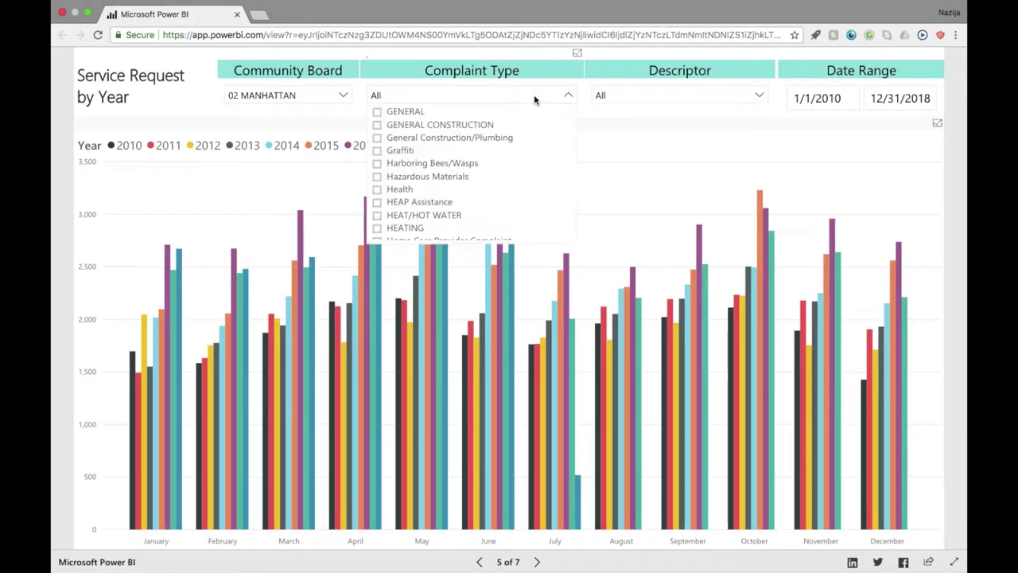
{"action": "left_click", "coordinate": [460, 231]}
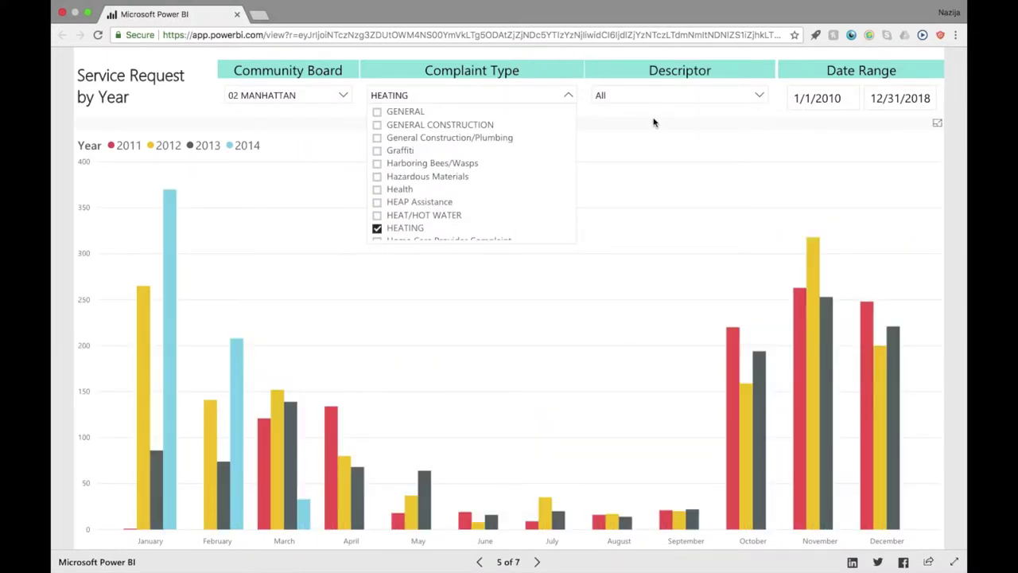
{"action": "left_click", "coordinate": [654, 122]}
{"action": "left_click", "coordinate": [657, 97]}
{"action": "left_click", "coordinate": [639, 127]}
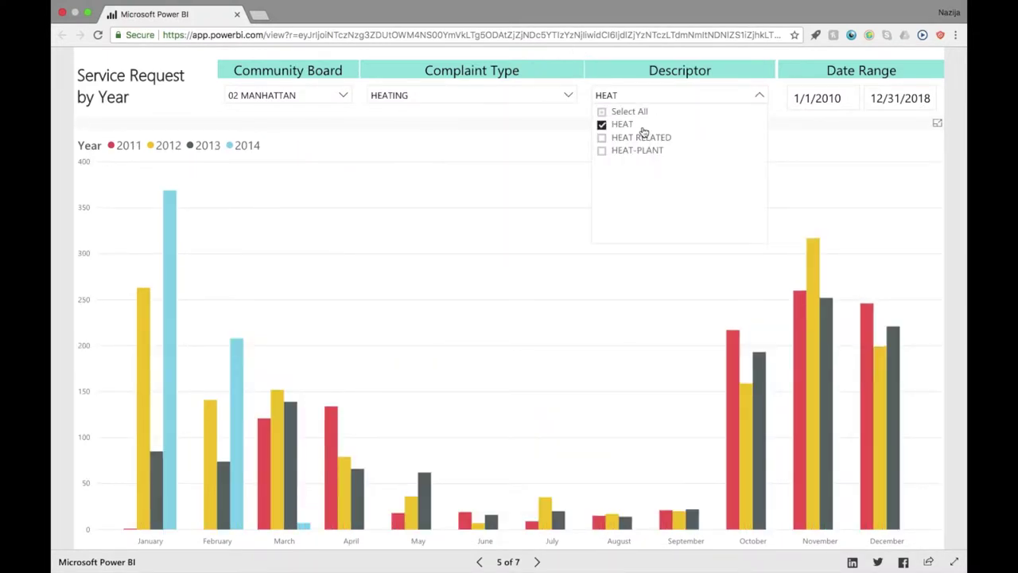
{"action": "left_click", "coordinate": [547, 140]}
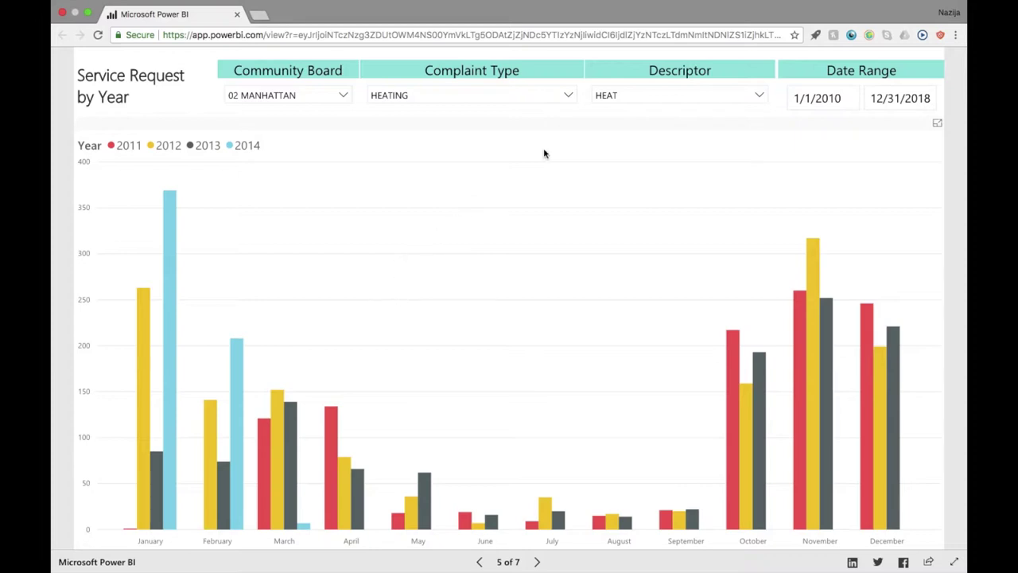
Step: Review the Descriptor and Complaint Type slicer selections, leaving them unchanged
{"action": "left_click", "coordinate": [639, 101]}
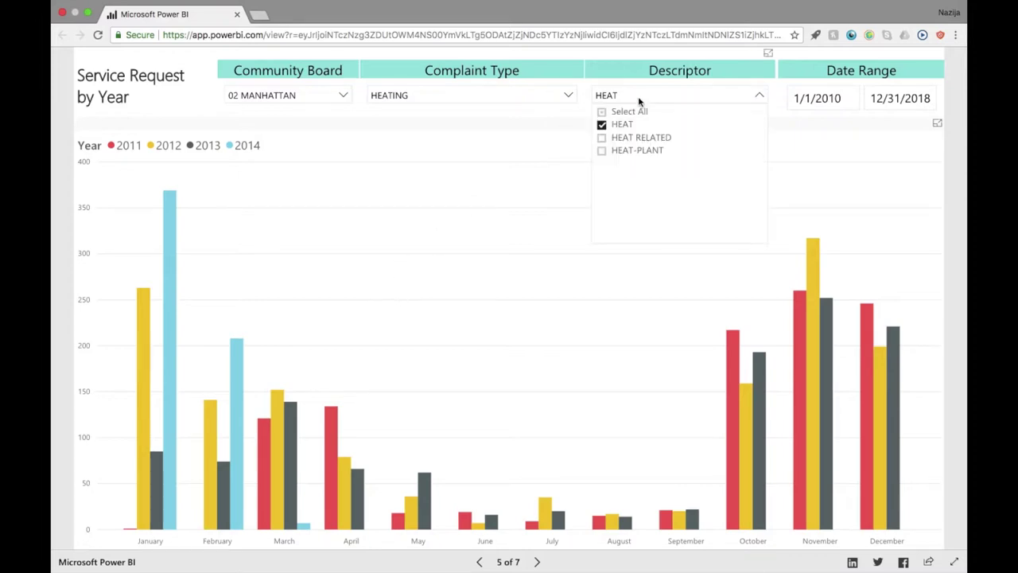
{"action": "left_click", "coordinate": [569, 97]}
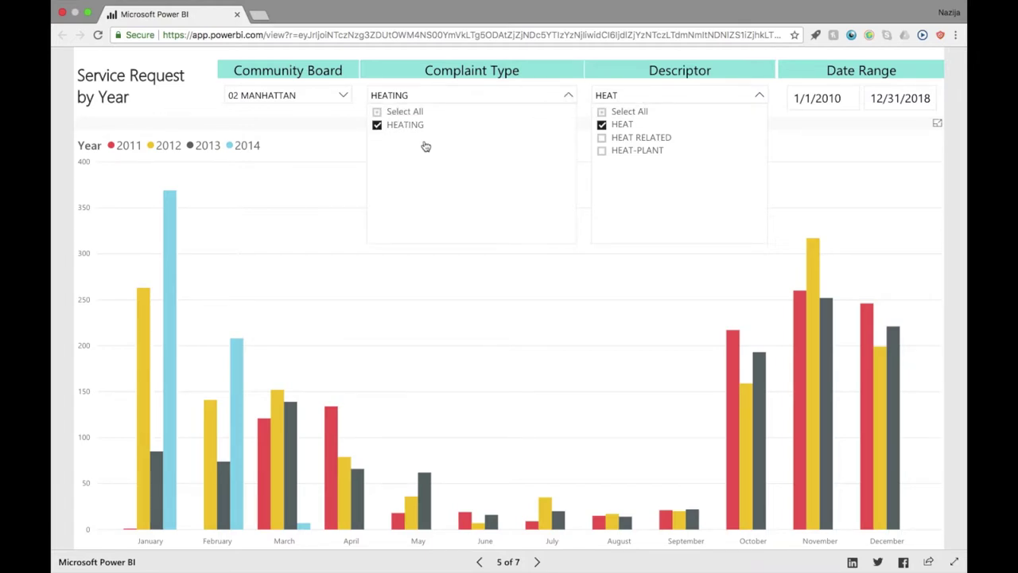
{"action": "left_click", "coordinate": [569, 96]}
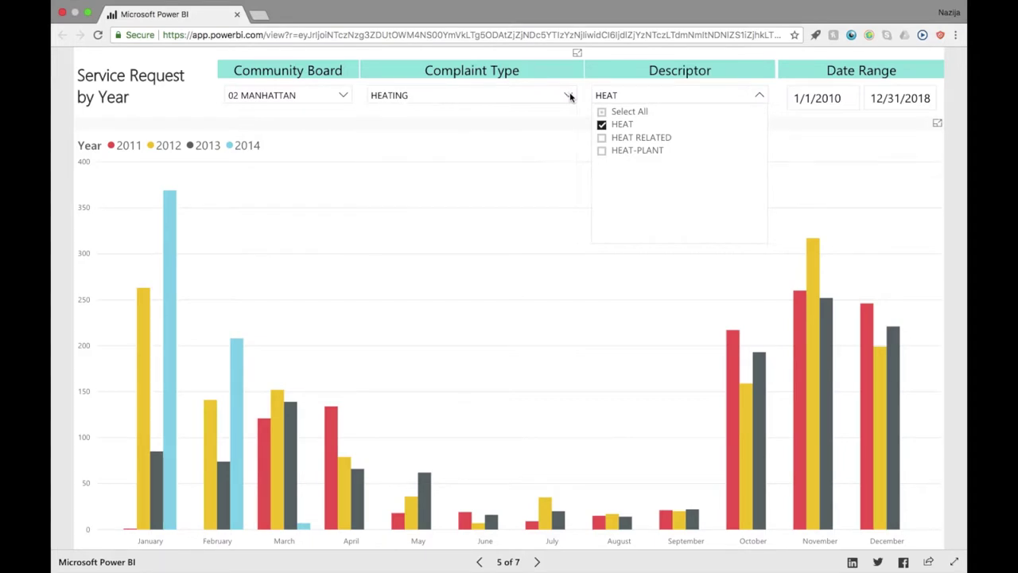
{"action": "left_click", "coordinate": [606, 97]}
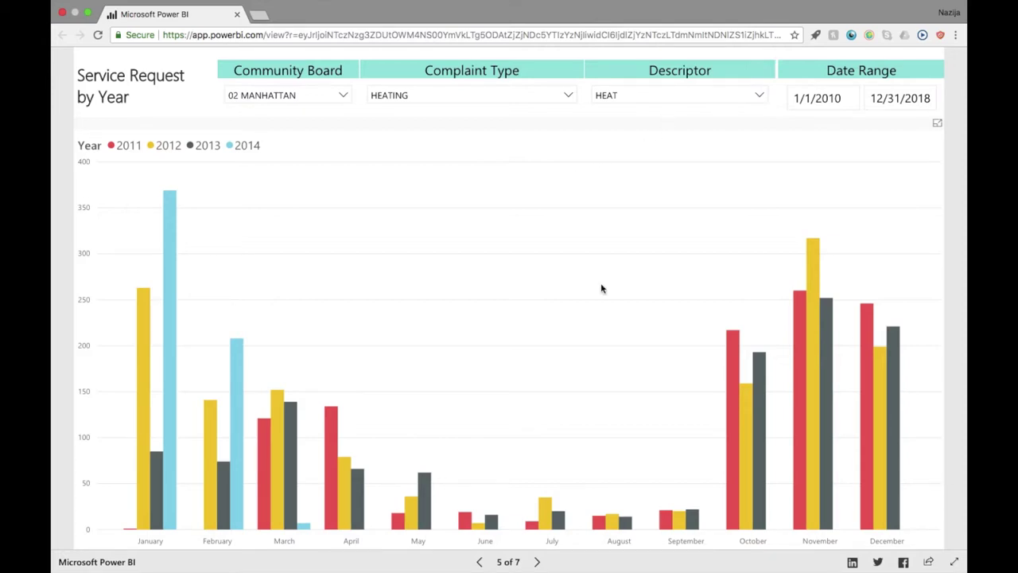
Step: Clear the HEAT descriptor filter and switch Complaint Type from HEATING to HEAT/HOT WATER
{"action": "left_click", "coordinate": [628, 95]}
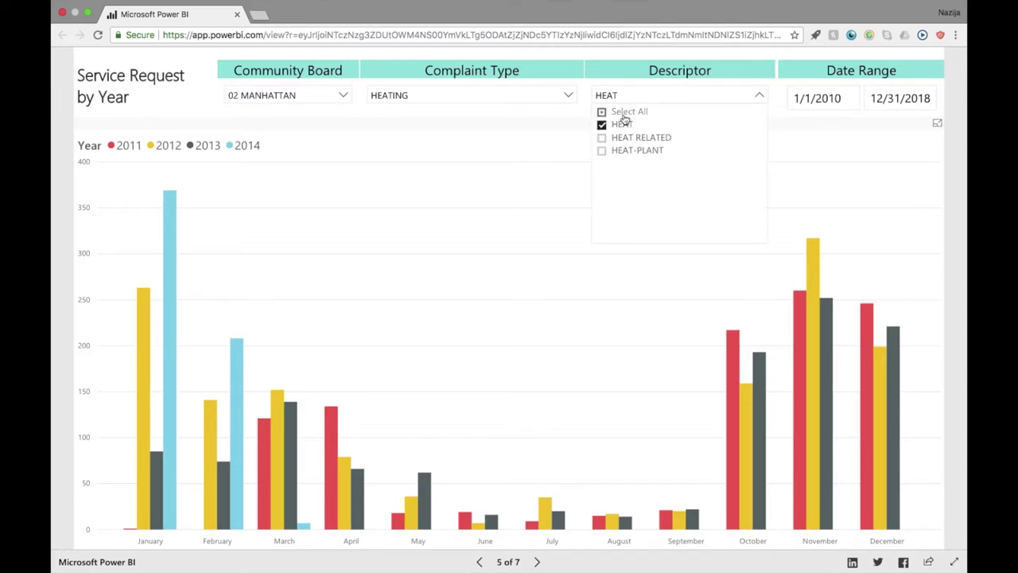
{"action": "left_click", "coordinate": [615, 126]}
{"action": "left_click", "coordinate": [489, 96]}
{"action": "scroll", "coordinate": [451, 185], "scroll_direction": "down", "scroll_amount": 5}
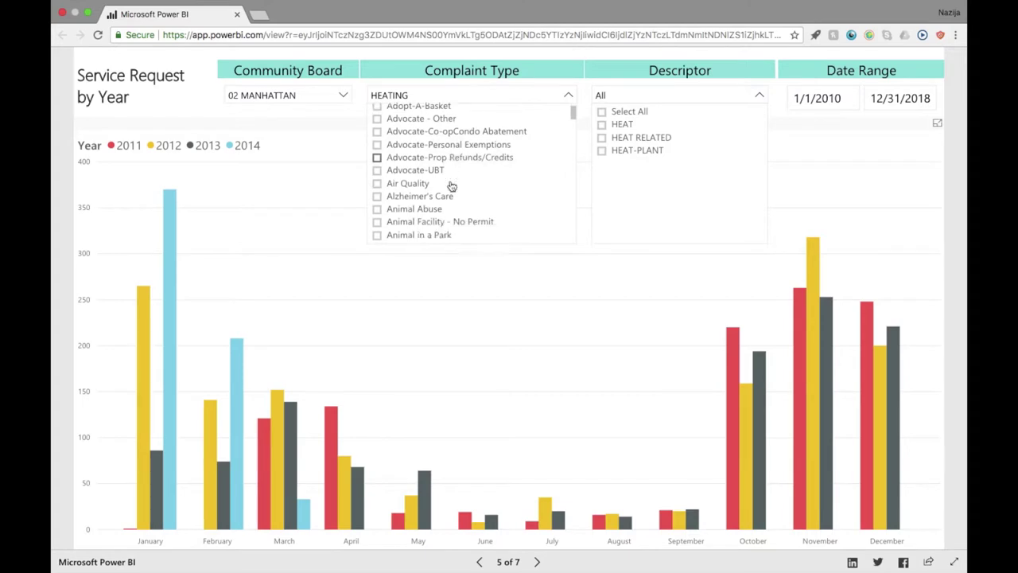
{"action": "scroll", "coordinate": [451, 185], "scroll_direction": "down", "scroll_amount": 10}
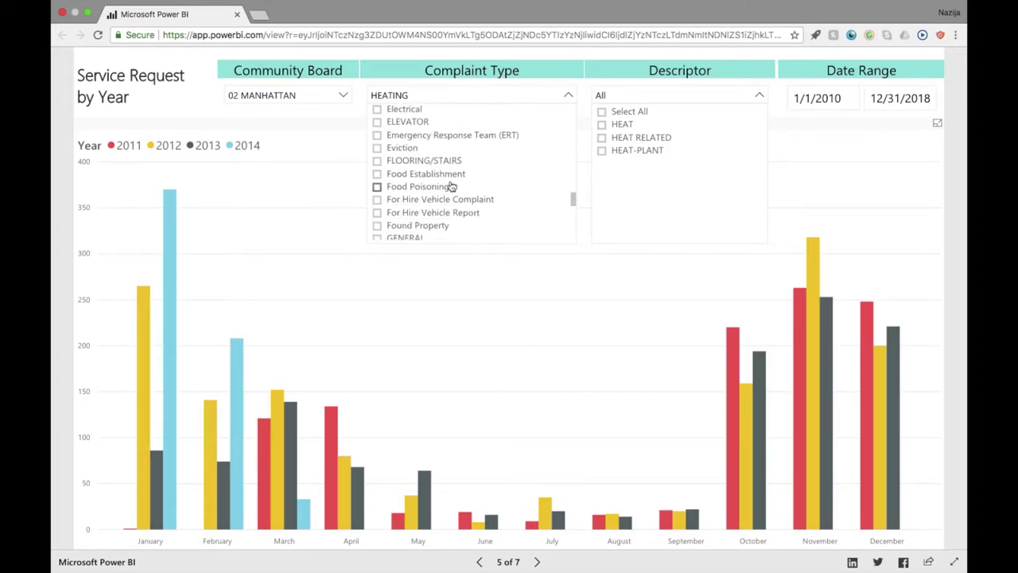
{"action": "scroll", "coordinate": [432, 209], "scroll_direction": "down", "scroll_amount": 3}
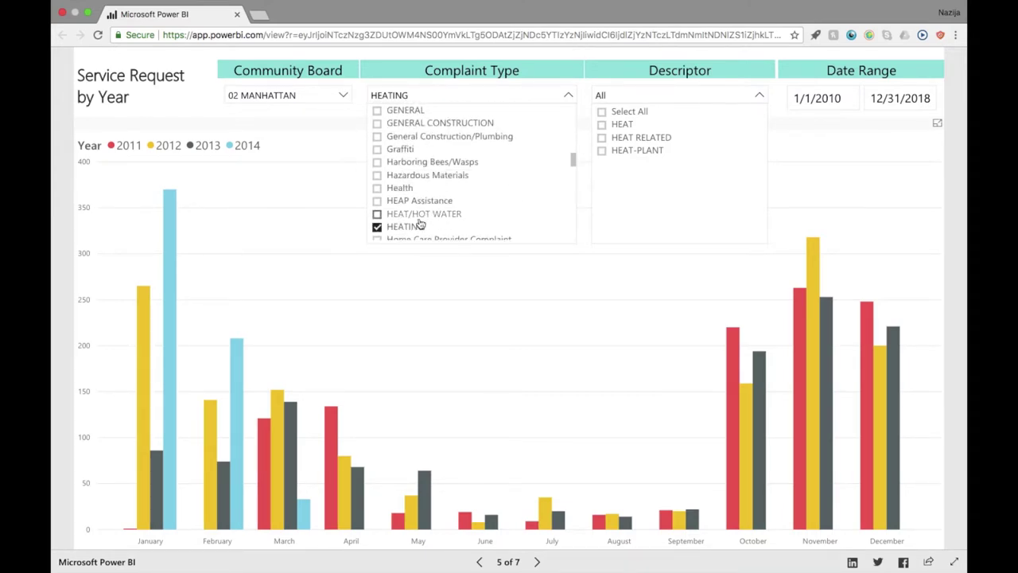
{"action": "left_click", "coordinate": [377, 228]}
{"action": "left_click", "coordinate": [377, 214]}
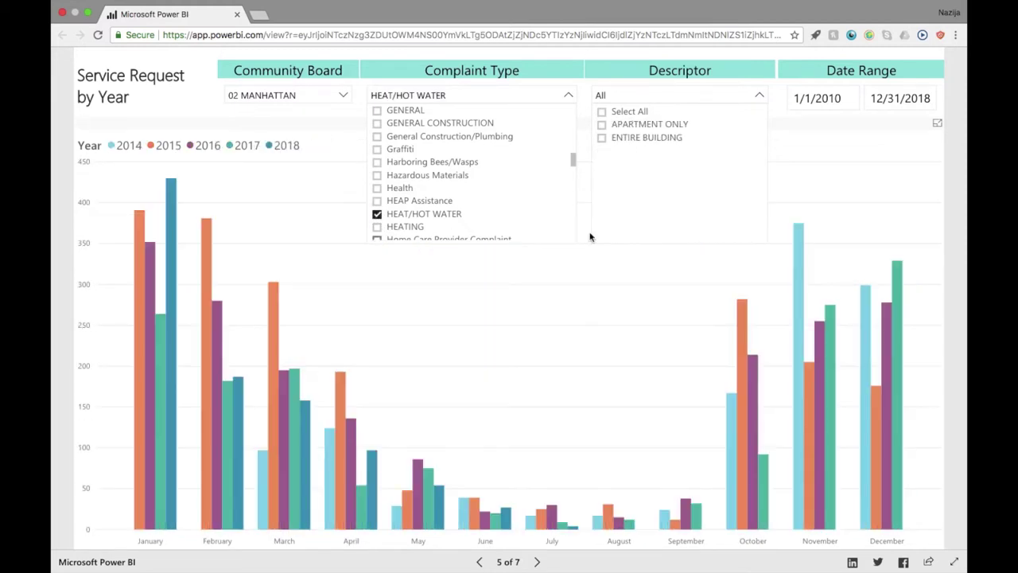
{"action": "left_click", "coordinate": [803, 155]}
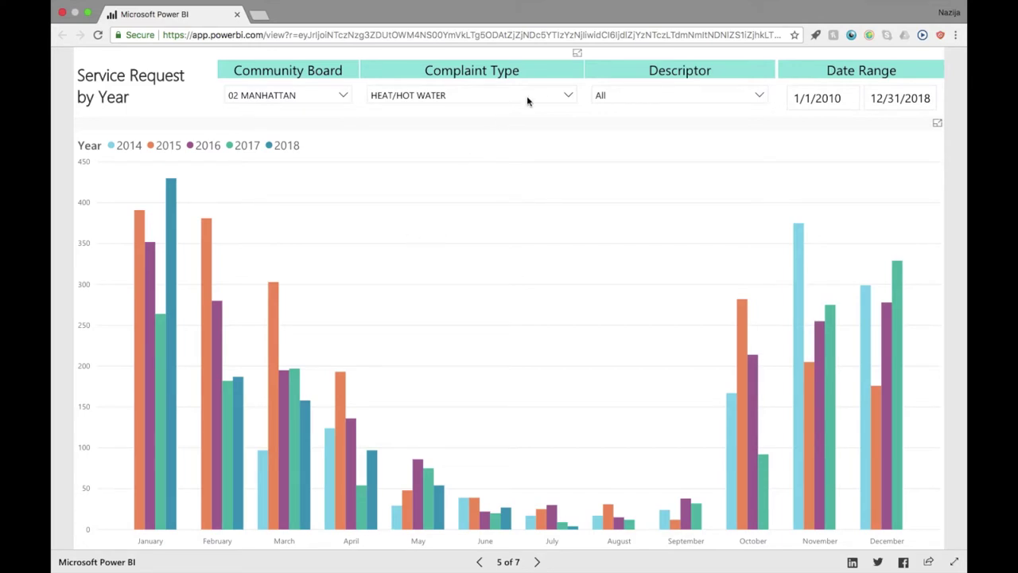
Step: Add HEATING to the Complaint Type filter alongside HEAT/HOT WATER
{"action": "left_click", "coordinate": [547, 100]}
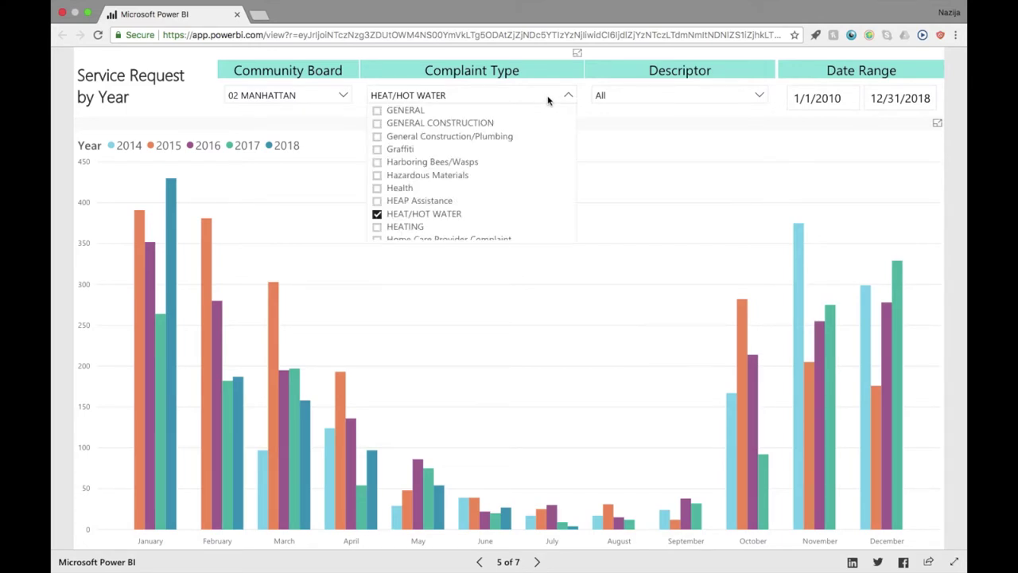
{"action": "left_click", "coordinate": [377, 229]}
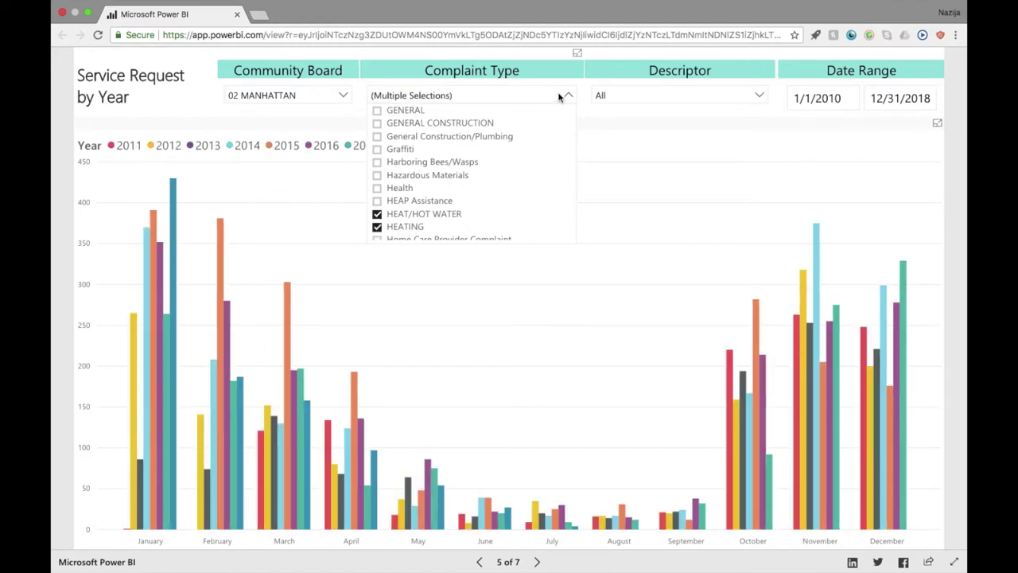
{"action": "left_click", "coordinate": [560, 97]}
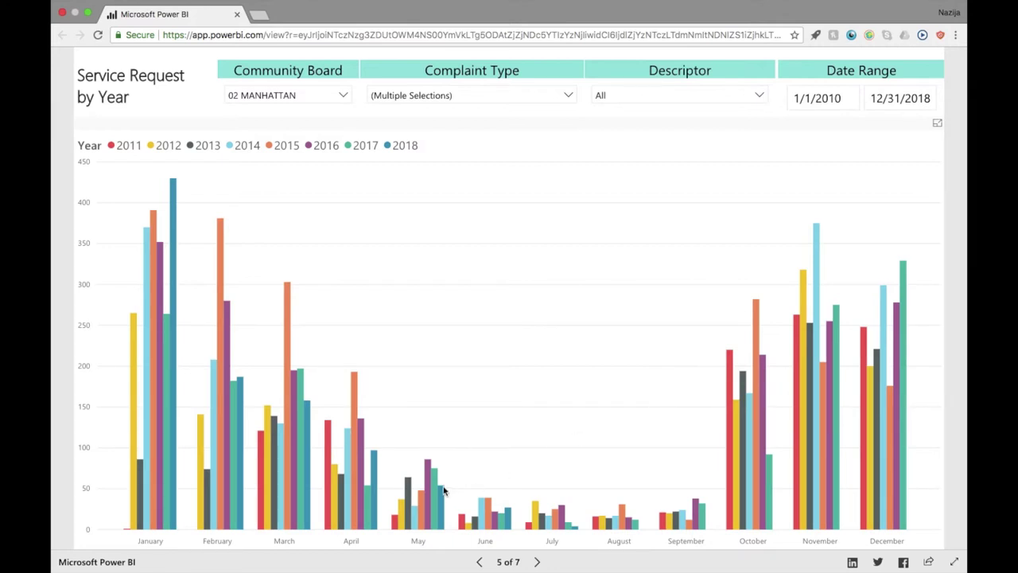
{"action": "mouse_move", "coordinate": [436, 483]}
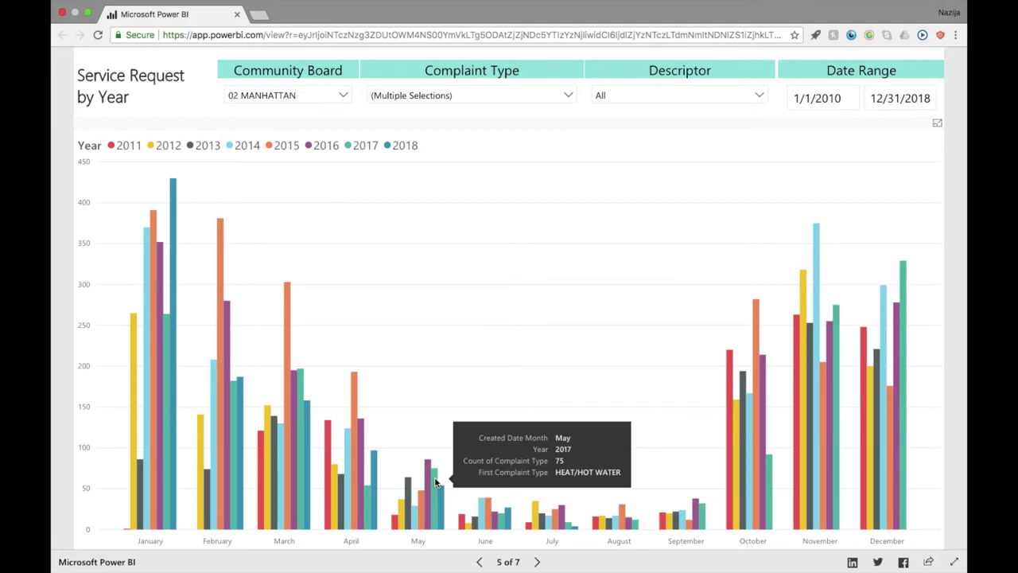
{"action": "right_click", "coordinate": [436, 483]}
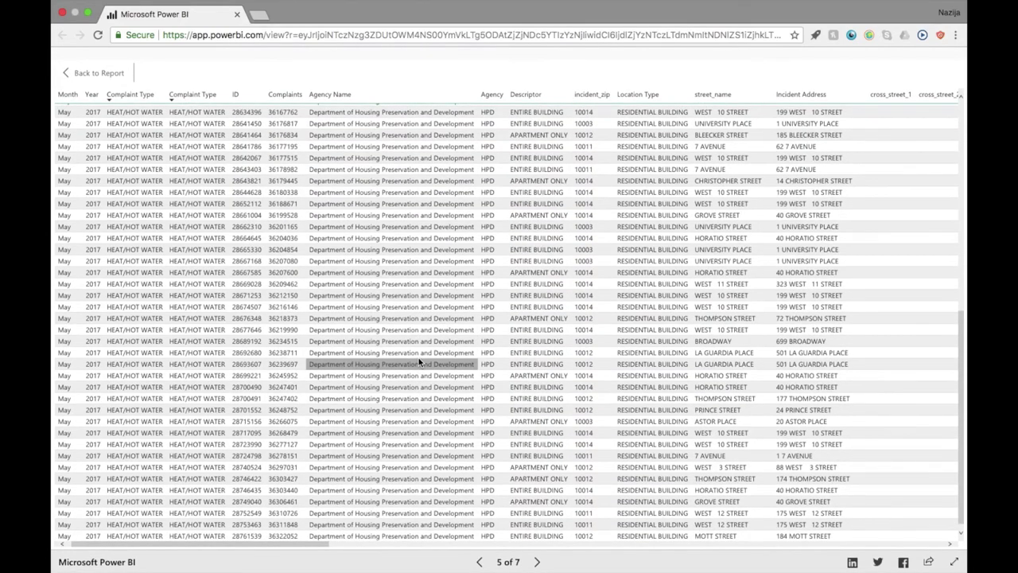
{"action": "scroll", "coordinate": [419, 362], "scroll_direction": "up", "scroll_amount": 10}
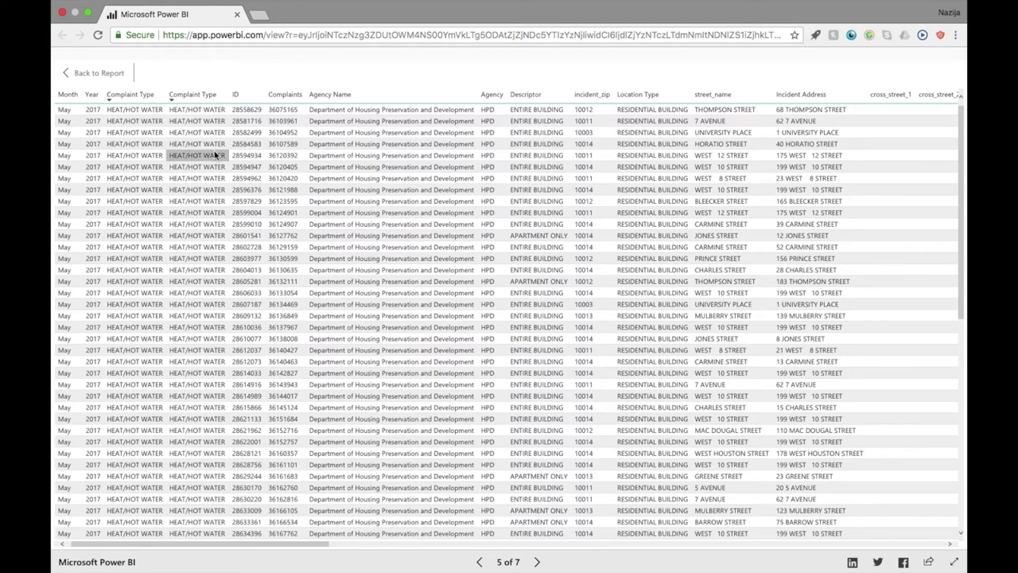
{"action": "left_click", "coordinate": [88, 72]}
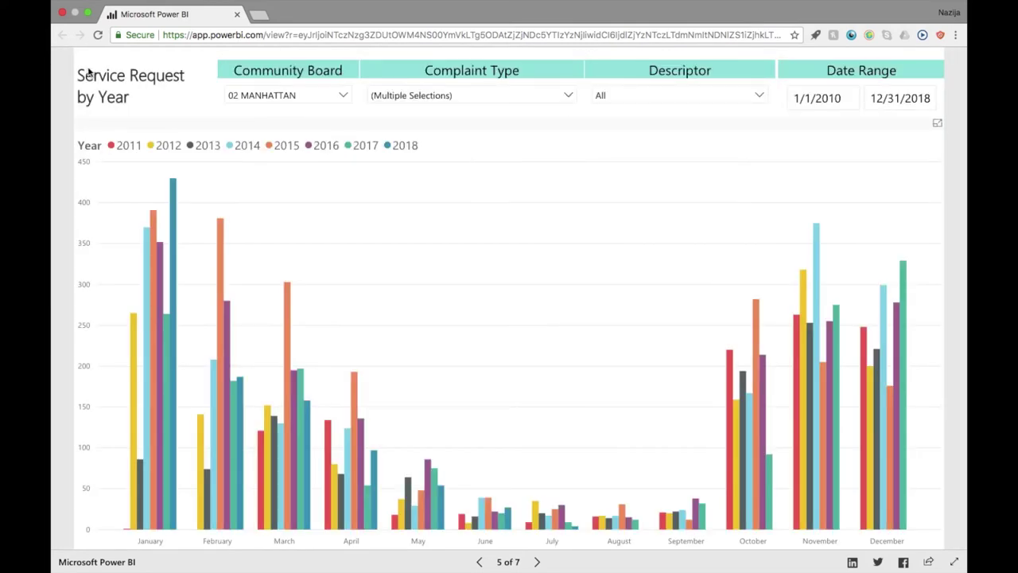
Step: Show the data behind May's bars as a table beside the chart, then return to the report
{"action": "right_click", "coordinate": [435, 489]}
{"action": "left_click", "coordinate": [468, 517]}
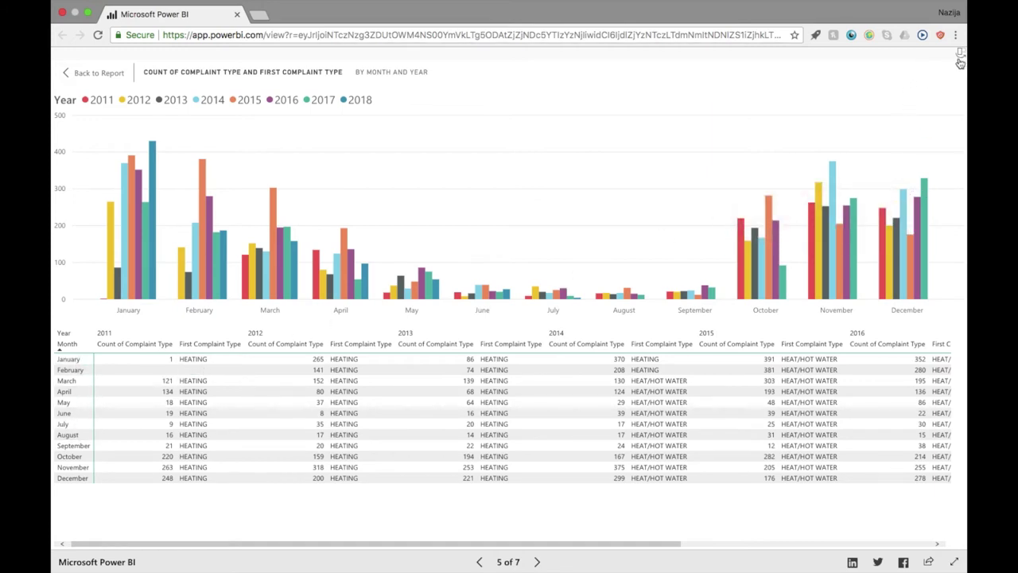
{"action": "left_click", "coordinate": [960, 56]}
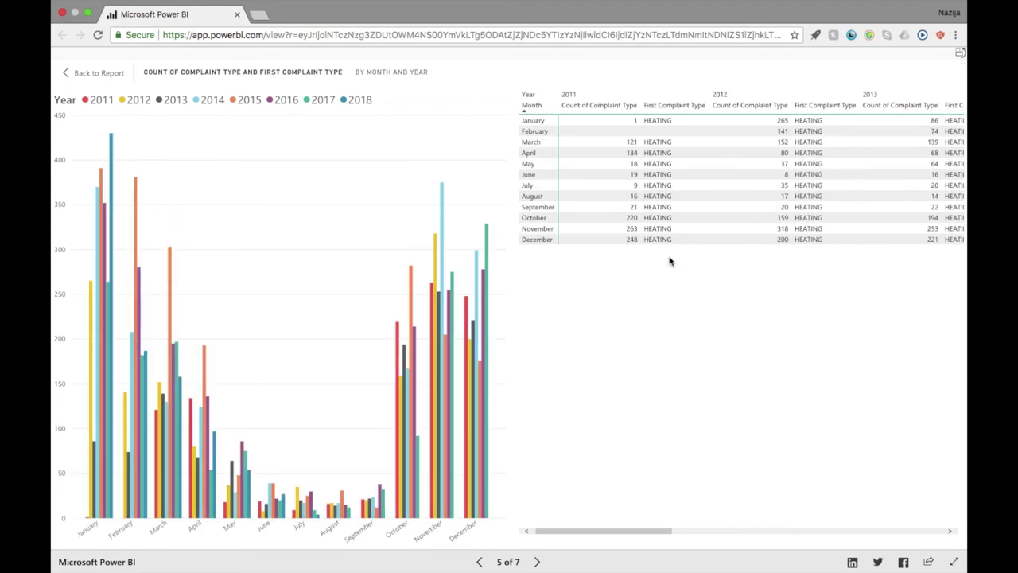
{"action": "left_click", "coordinate": [109, 76]}
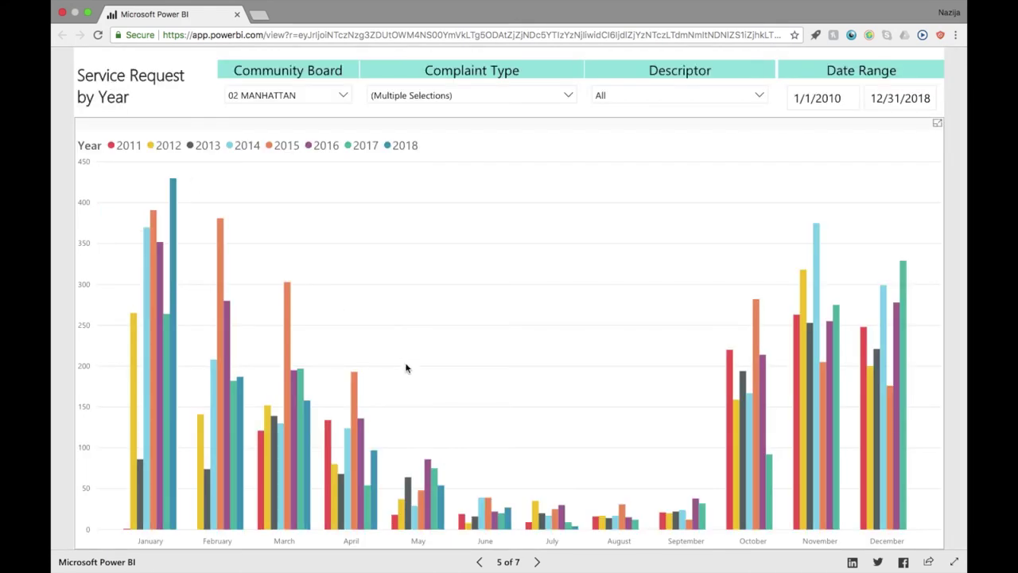
Step: Inspect the May 2016 bar, showing 86 HEAT/HOT WATER requests, on the Service Request by Year chart
{"action": "mouse_move", "coordinate": [429, 484]}
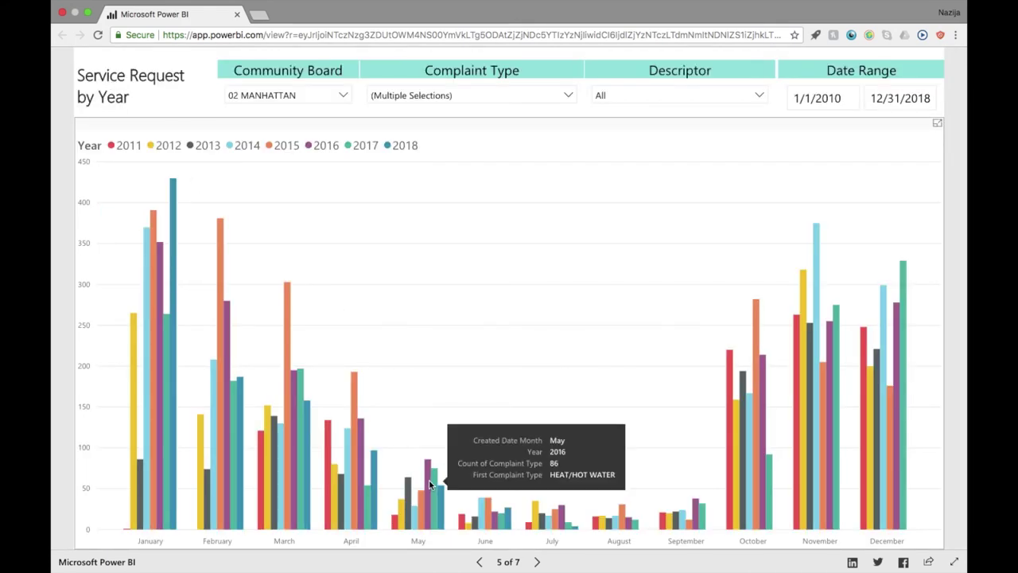